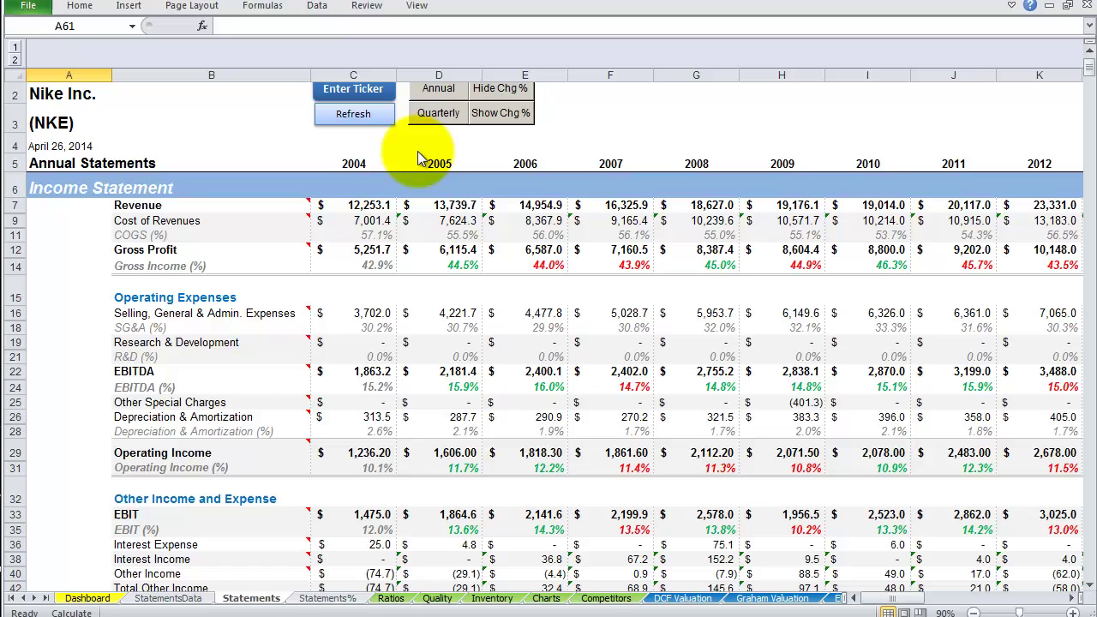
# - Display the annual statements from the start, and switch the Statements sheet to the quarterly statements
pyautogui.click(1090, 57)
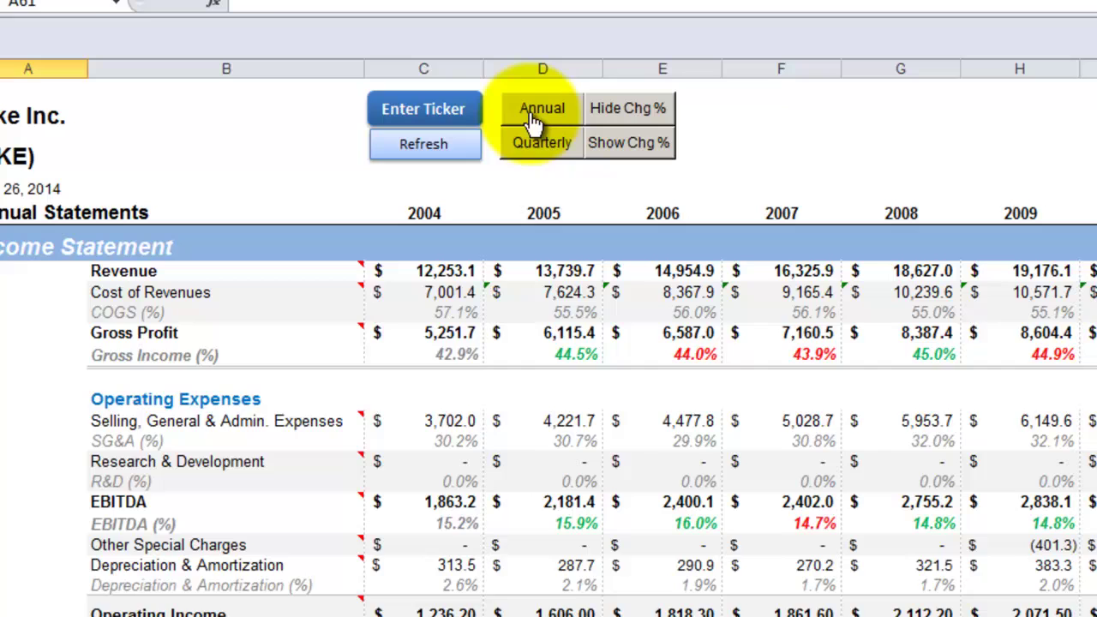
pyautogui.click(533, 117)
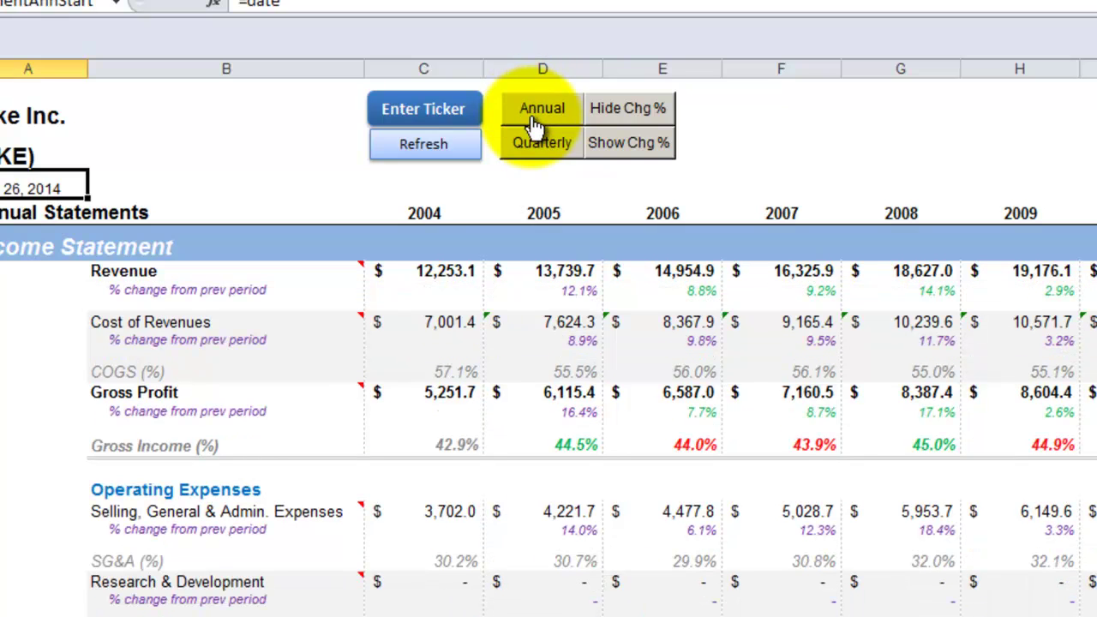
pyautogui.click(533, 146)
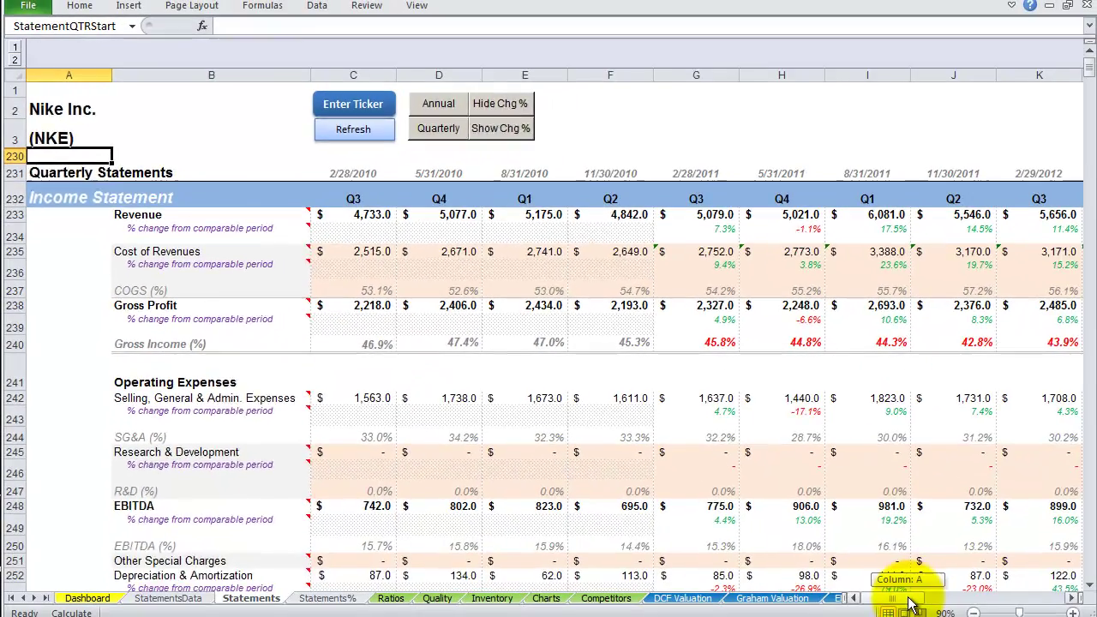
pyautogui.moveTo(907, 600)
pyautogui.mouseDown()
pyautogui.moveTo(936, 605)
pyautogui.moveTo(888, 603)
pyautogui.mouseUp()
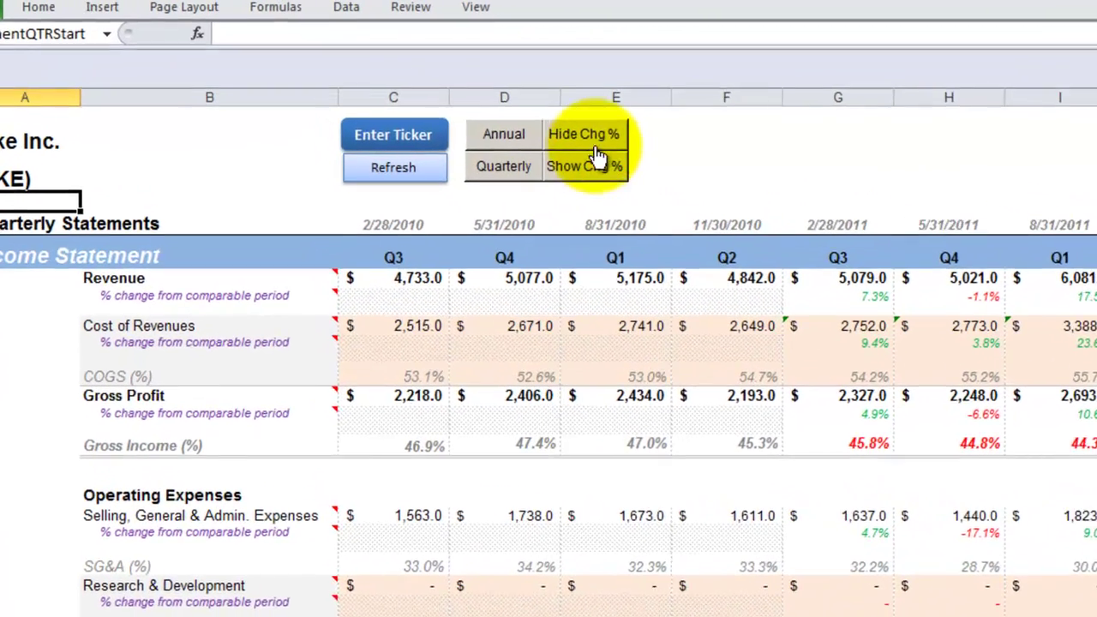
# - Hide the percentage-change rows in the quarterly statements and show them again
pyautogui.moveTo(265, 290)
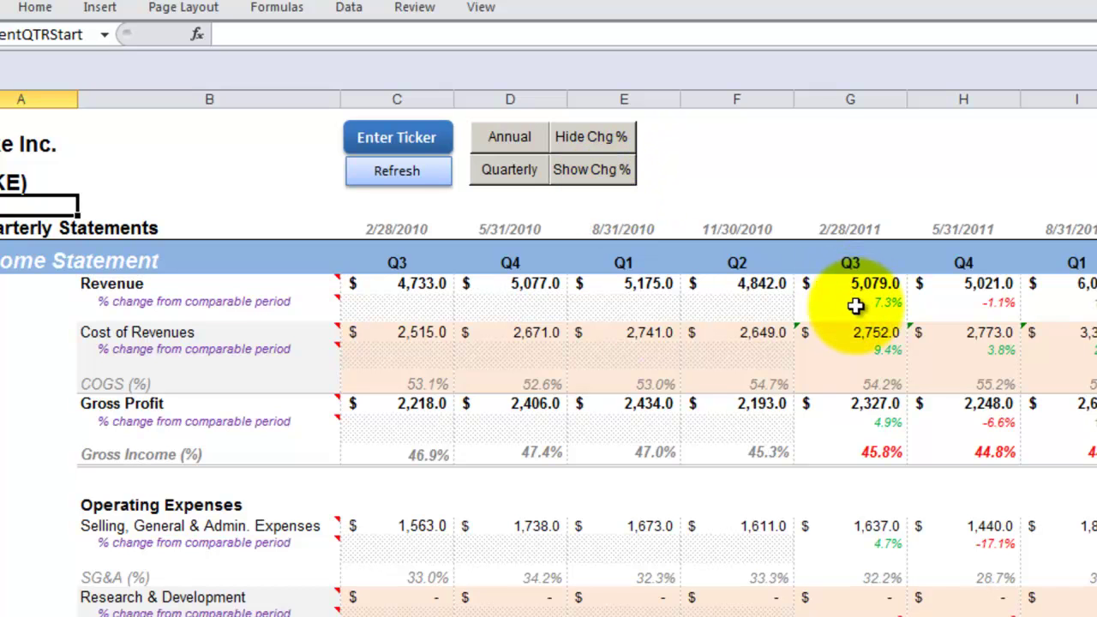
pyautogui.click(588, 170)
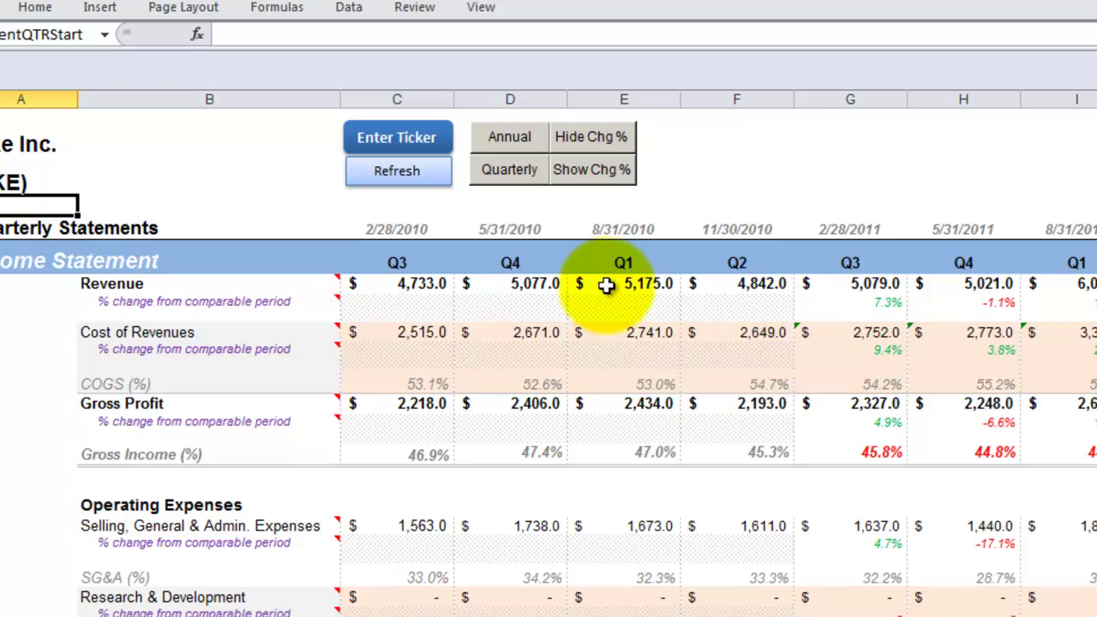
pyautogui.click(594, 139)
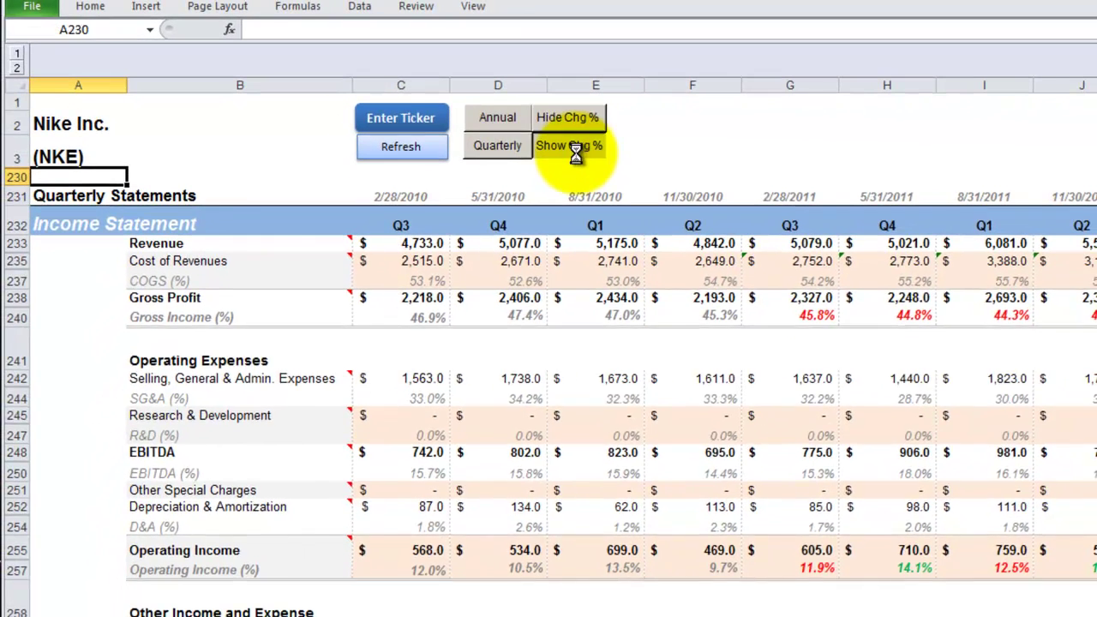
pyautogui.click(600, 176)
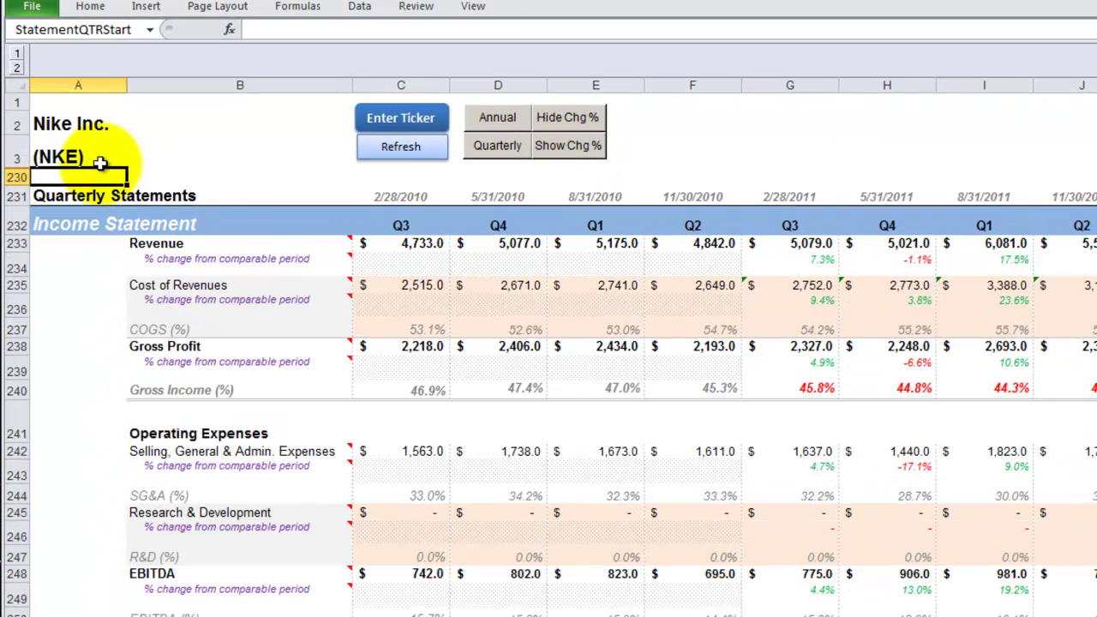
# - Examine the comments on Revenue and its percentage-change row, and the same-quarter comparison formulas in G234, I234 and J234
pyautogui.click(100, 163)
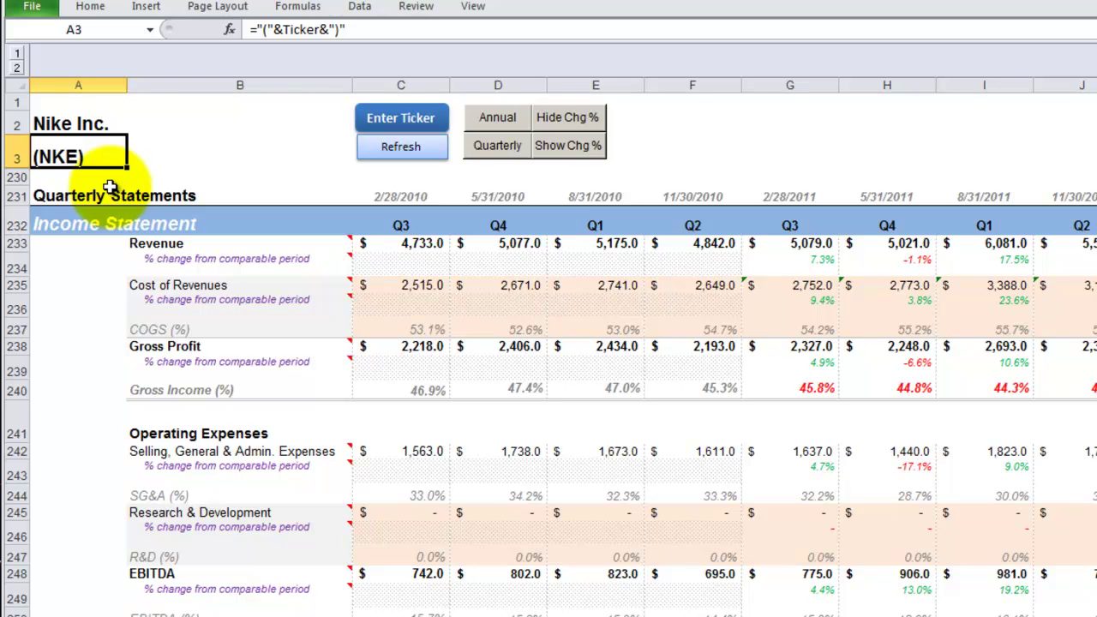
pyautogui.moveTo(345, 274)
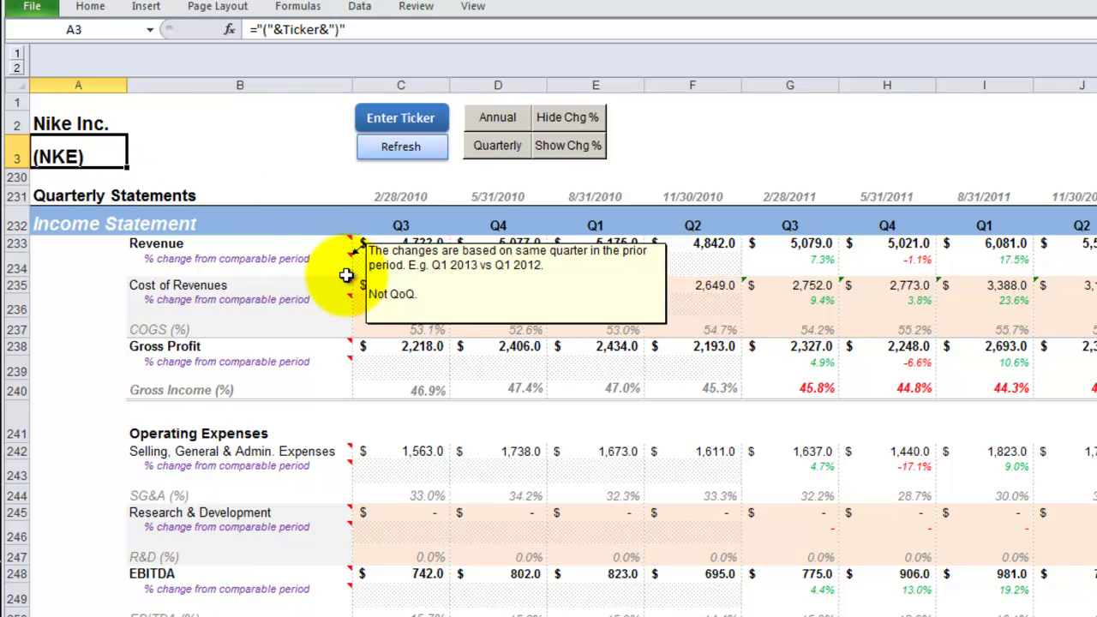
pyautogui.click(411, 267)
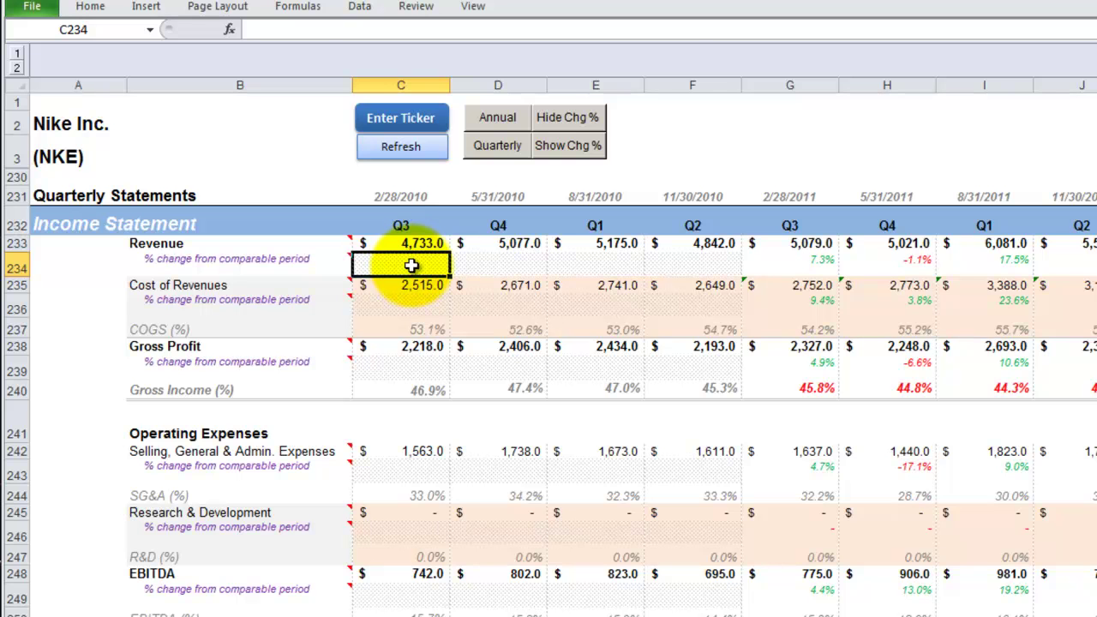
pyautogui.click(825, 263)
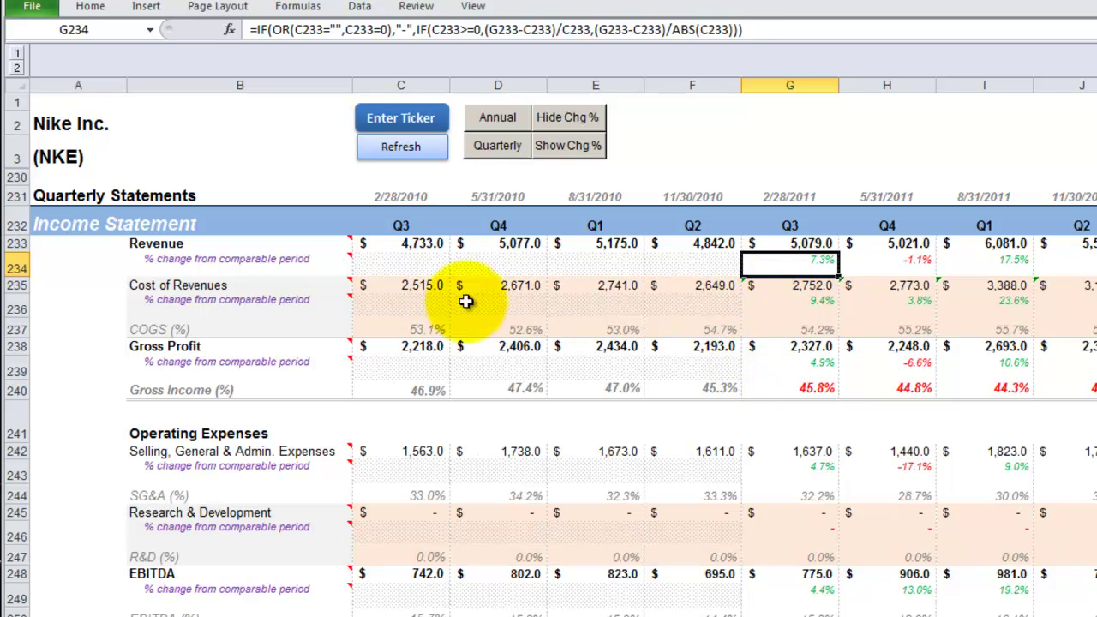
pyautogui.click(377, 243)
pyautogui.click(785, 264)
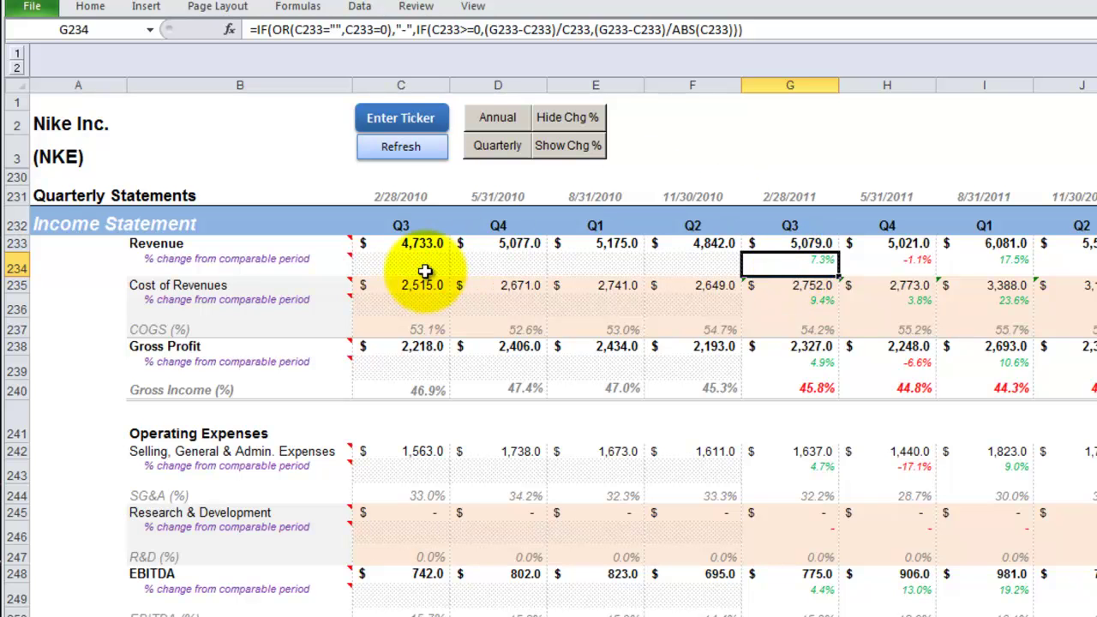
pyautogui.click(983, 262)
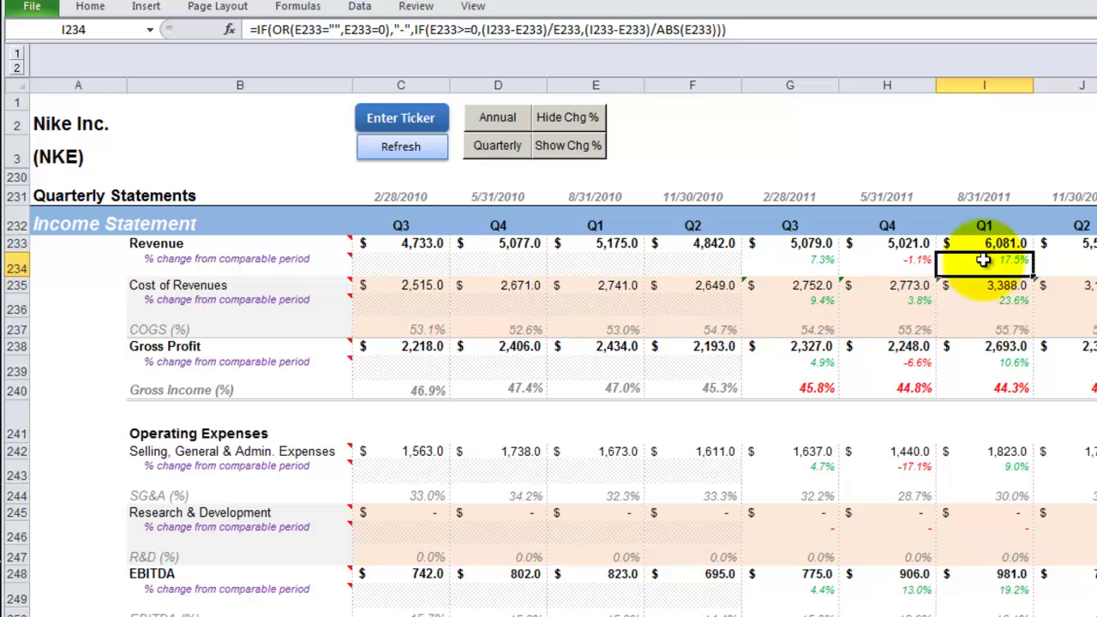
pyautogui.click(1083, 264)
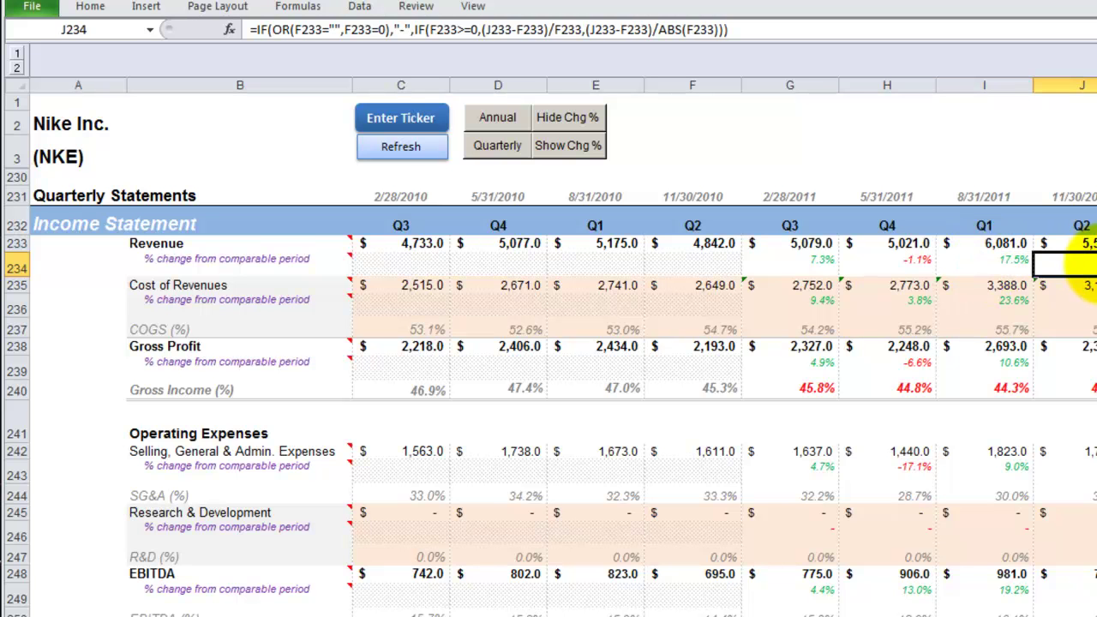
pyautogui.click(294, 263)
pyautogui.click(297, 243)
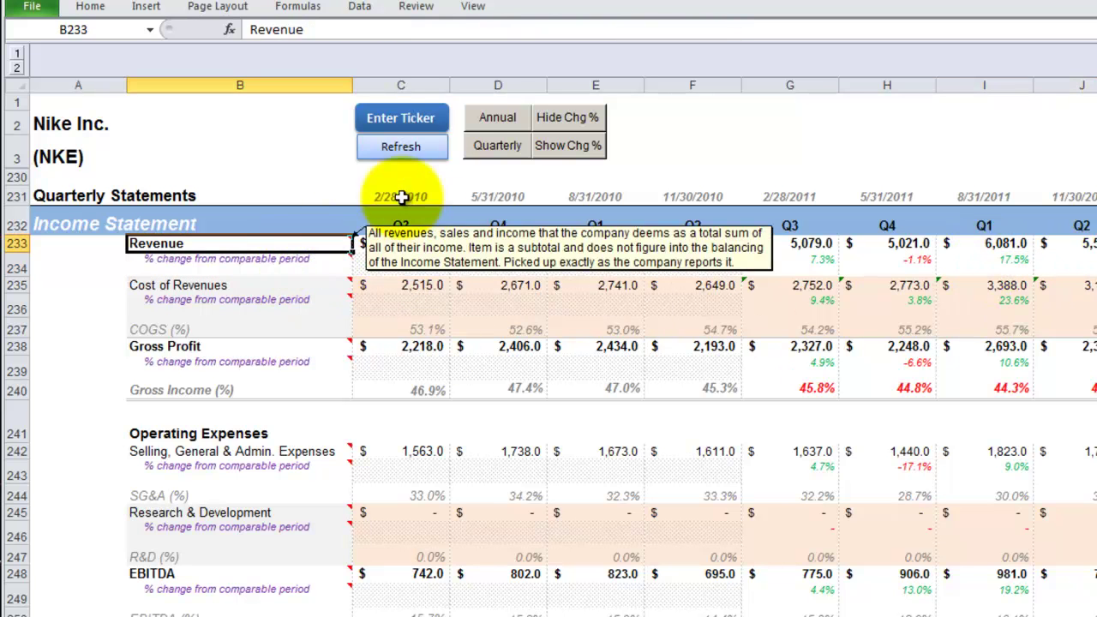
# - Switch back to the annual statements and hide the StatementsData sheet
pyautogui.click(498, 120)
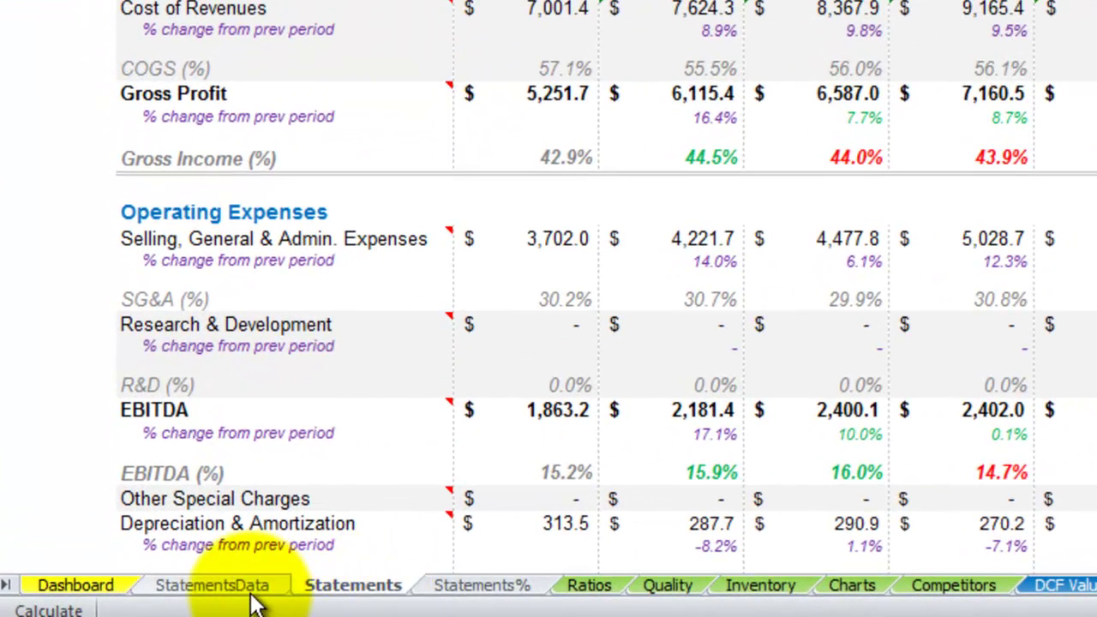
pyautogui.rightClick(355, 589)
pyautogui.rightClick(213, 595)
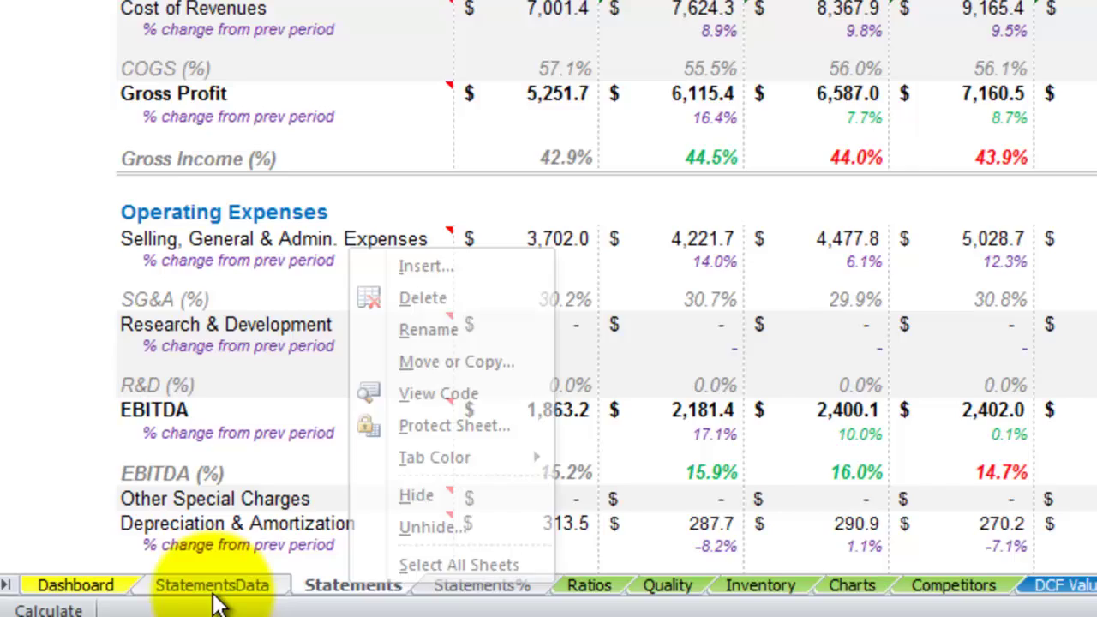
pyautogui.click(231, 500)
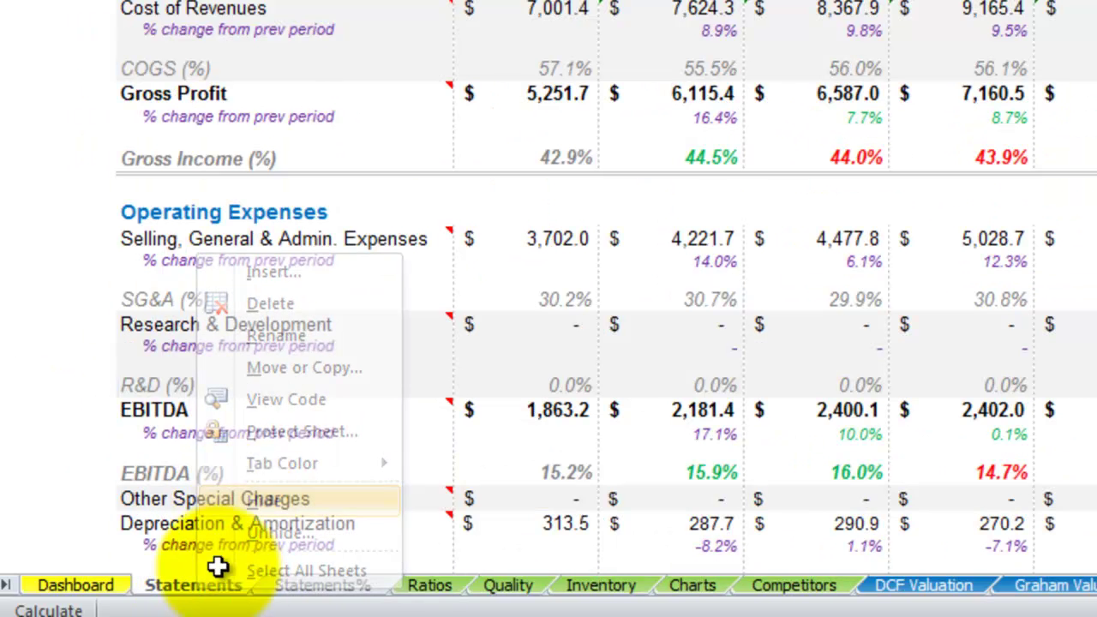
# - Unhide the StatementsData sheet
pyautogui.rightClick(216, 600)
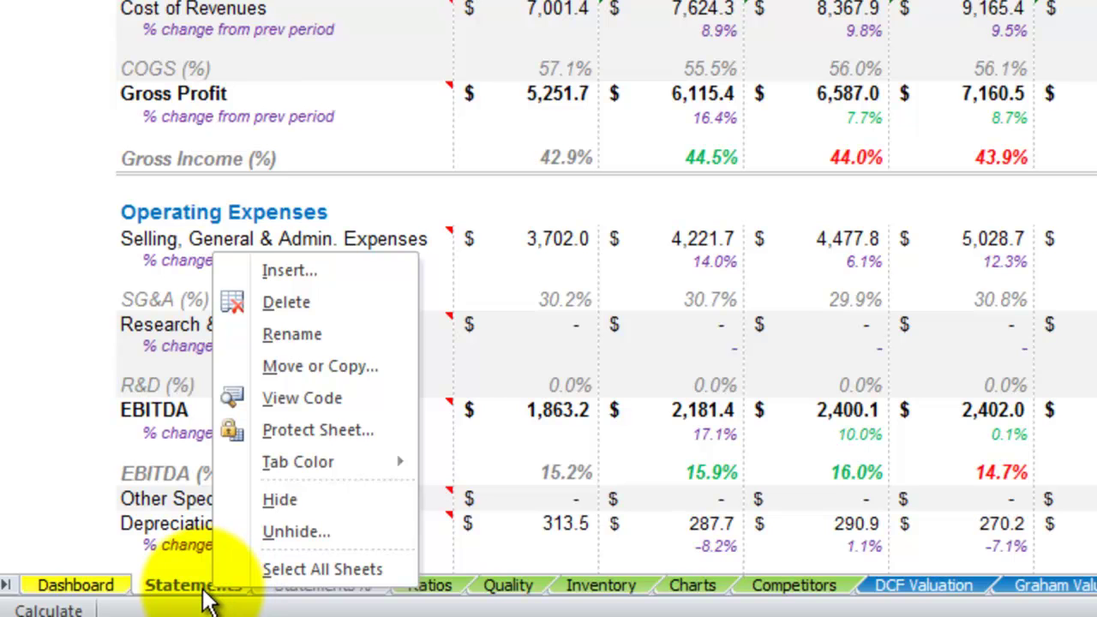
pyautogui.click(277, 537)
pyautogui.click(151, 515)
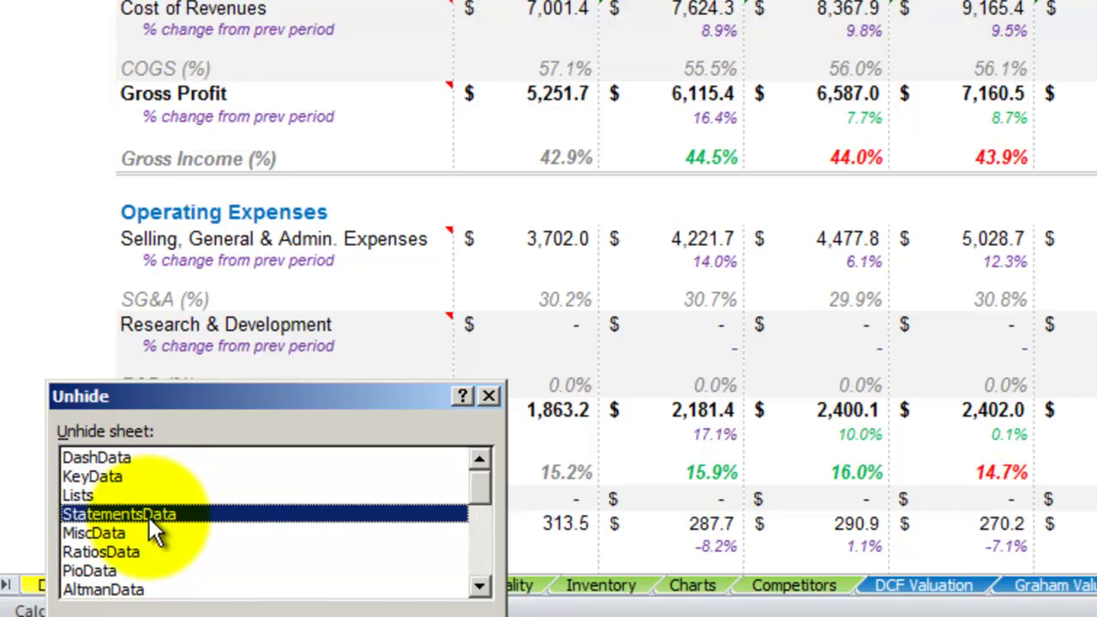
pyautogui.click(347, 608)
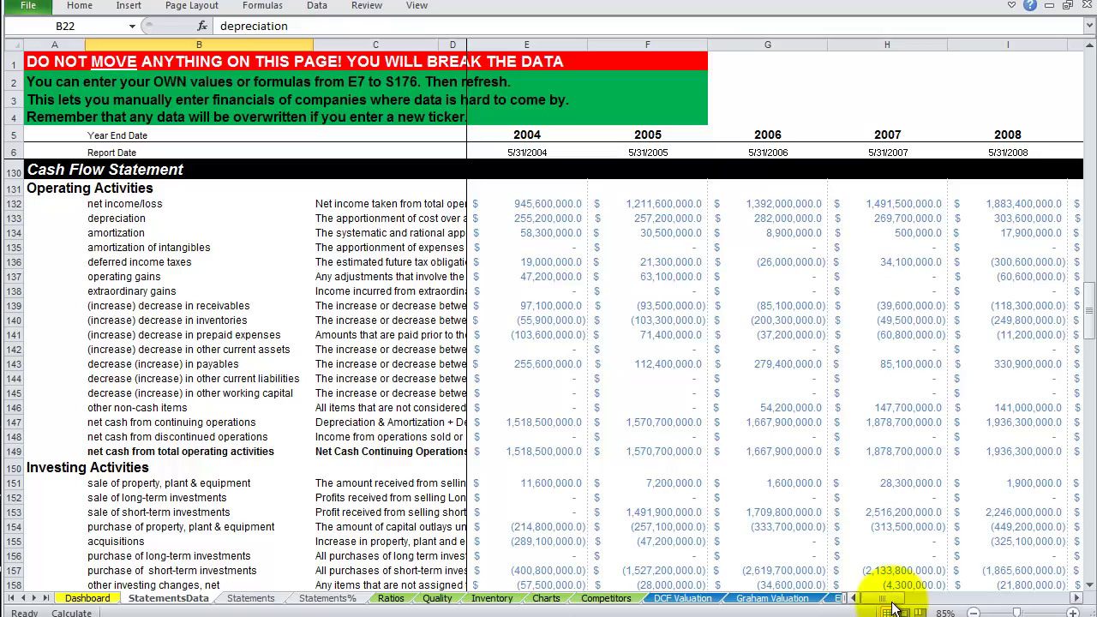
# - Look through the cash flow and balance sheet data on the StatementsData sheet, and return to the Statements sheet
pyautogui.moveTo(881, 599)
pyautogui.mouseDown()
pyautogui.moveTo(917, 600)
pyautogui.moveTo(906, 588)
pyautogui.moveTo(892, 598)
pyautogui.mouseUp()
pyautogui.moveTo(1087, 318); pyautogui.dragTo(1087, 349)
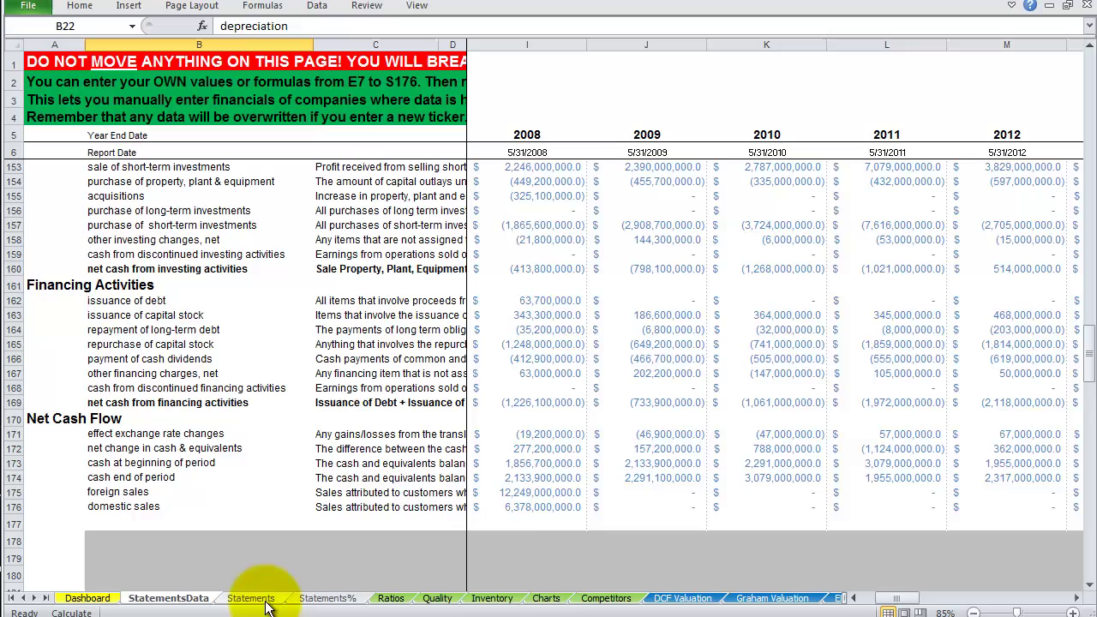
pyautogui.moveTo(1082, 352); pyautogui.dragTo(1085, 216)
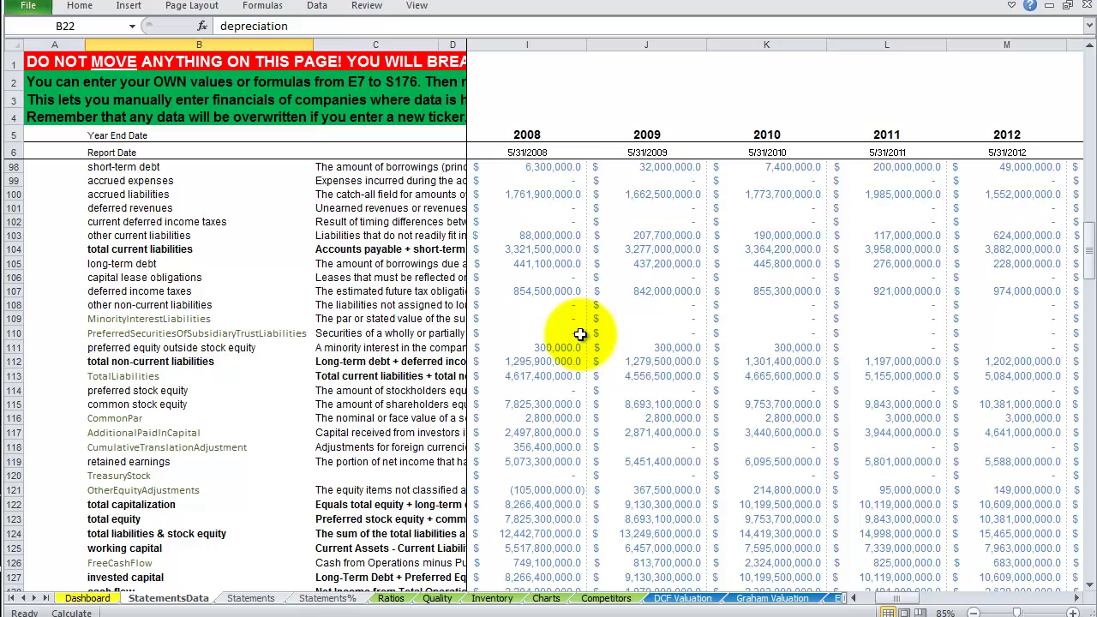
pyautogui.moveTo(1091, 269); pyautogui.dragTo(1093, 258)
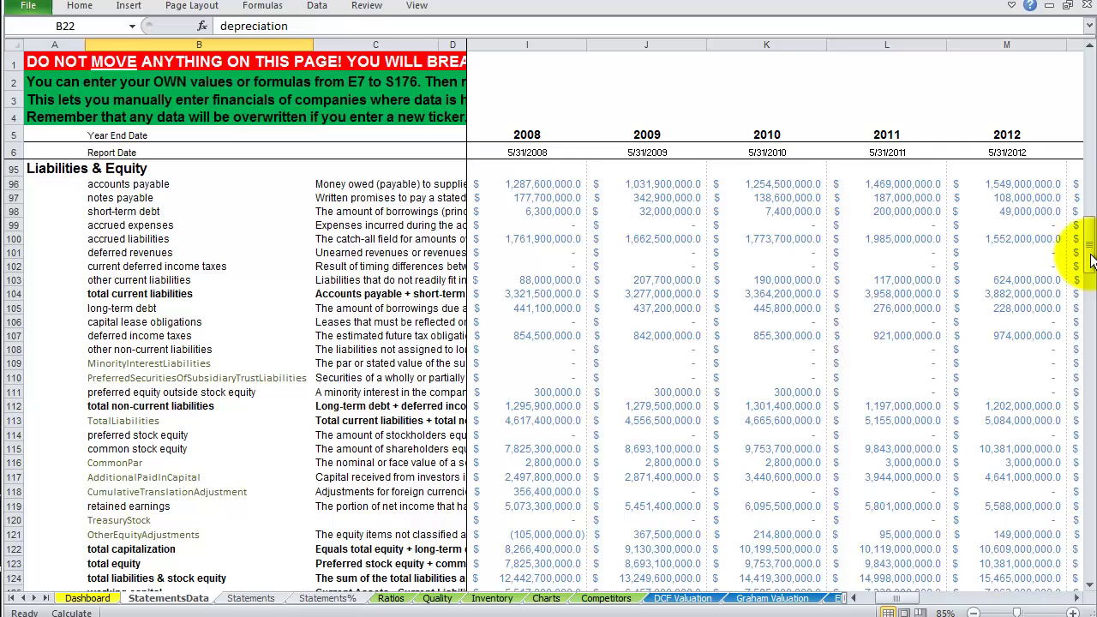
pyautogui.moveTo(1089, 257); pyautogui.dragTo(1080, 215)
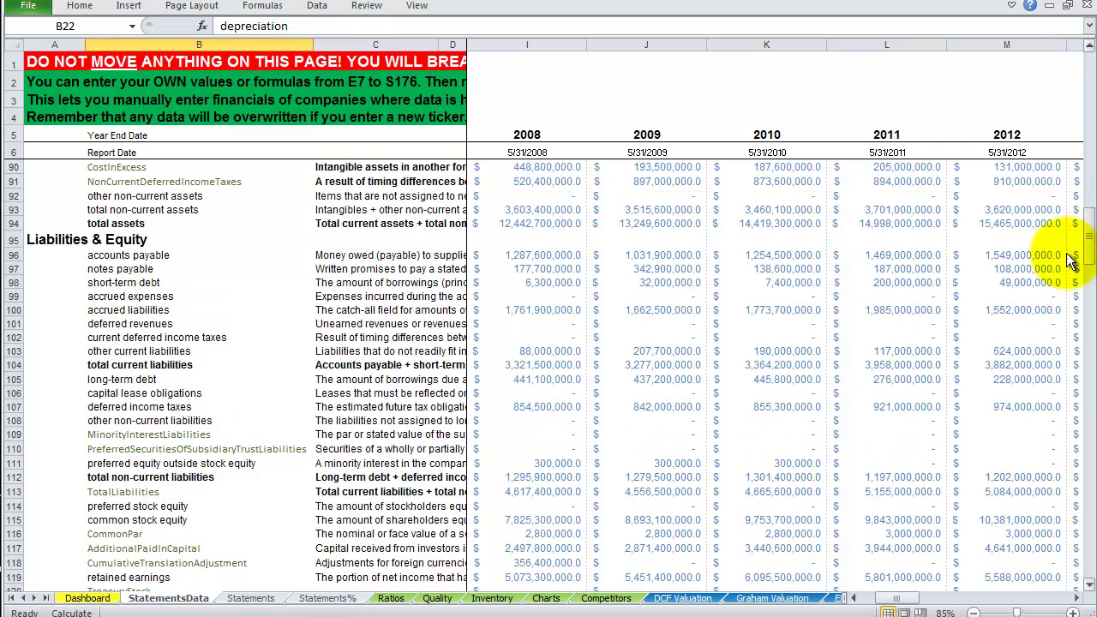
pyautogui.click(249, 598)
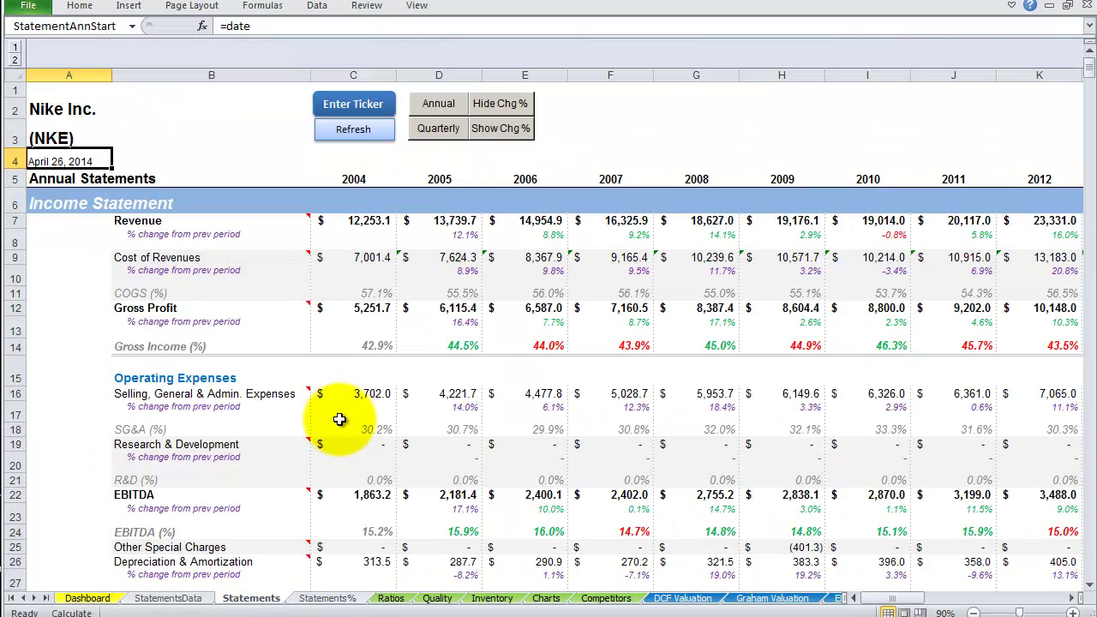